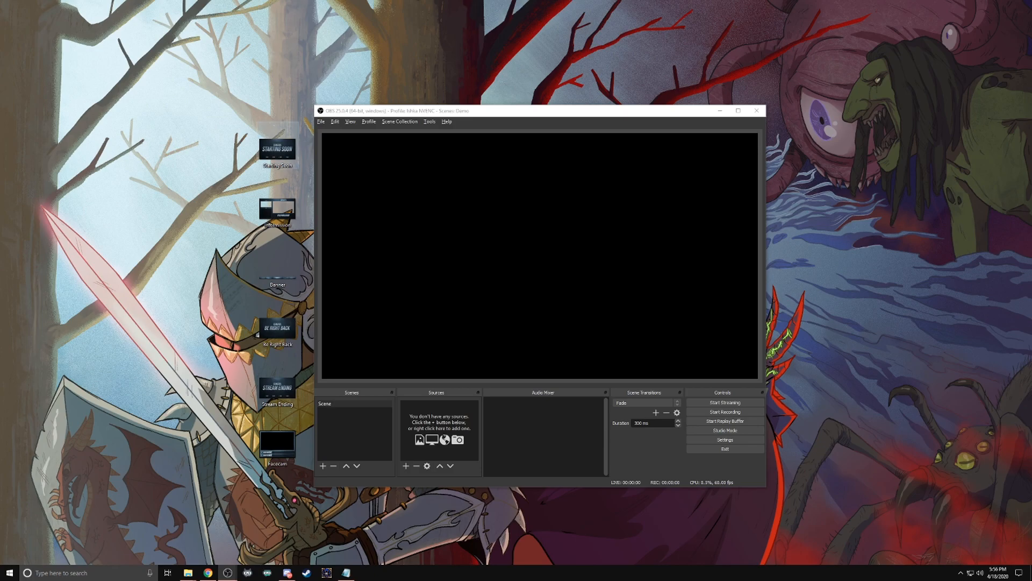
# - Add the Starting Soon image to the default scene, scaled to fill the canvas, and rename that scene "Starting Soon"
pyautogui.moveTo(278, 133); pyautogui.dragTo(352, 172)
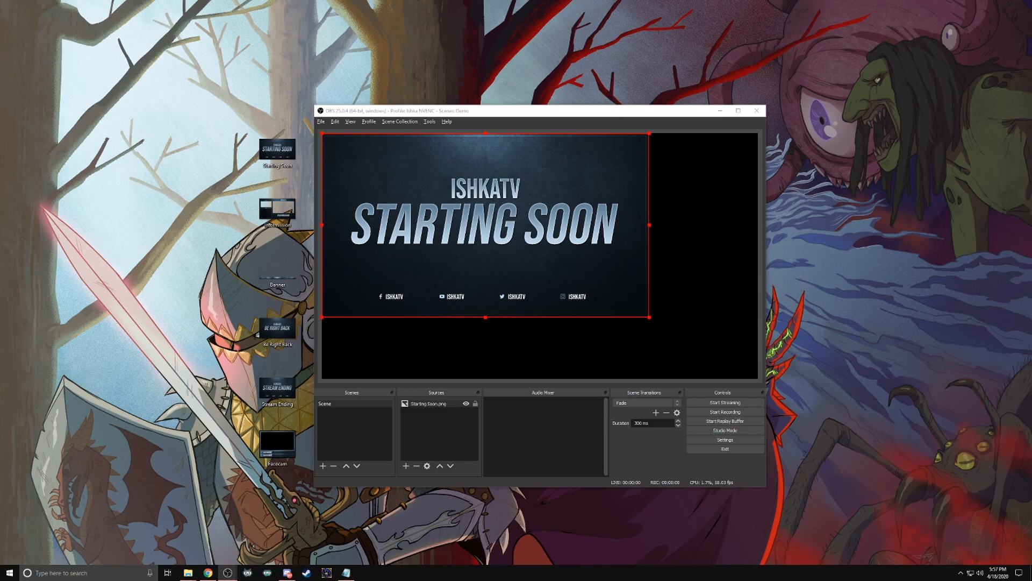
pyautogui.moveTo(649, 317); pyautogui.dragTo(758, 379)
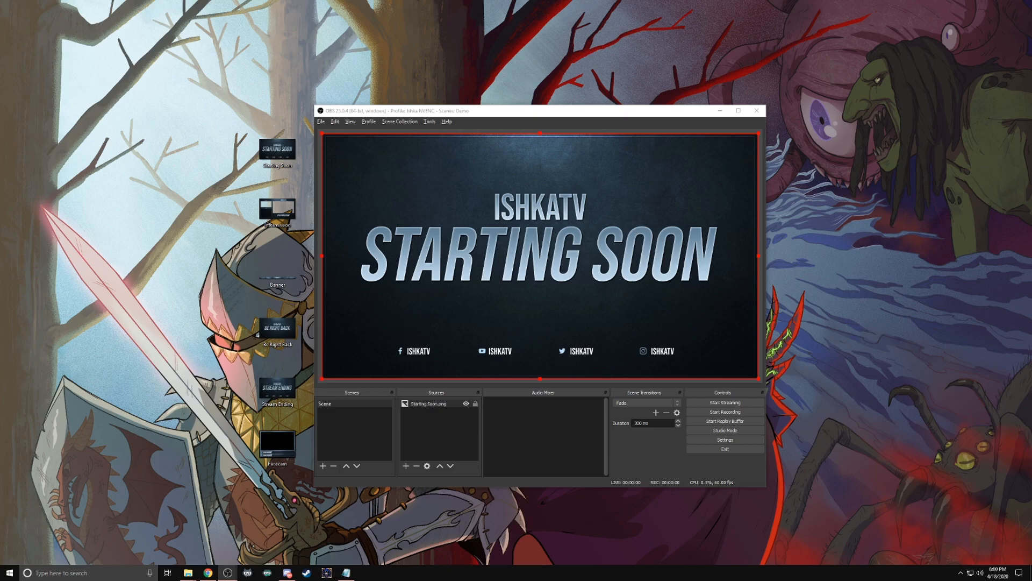
pyautogui.rightClick(356, 404)
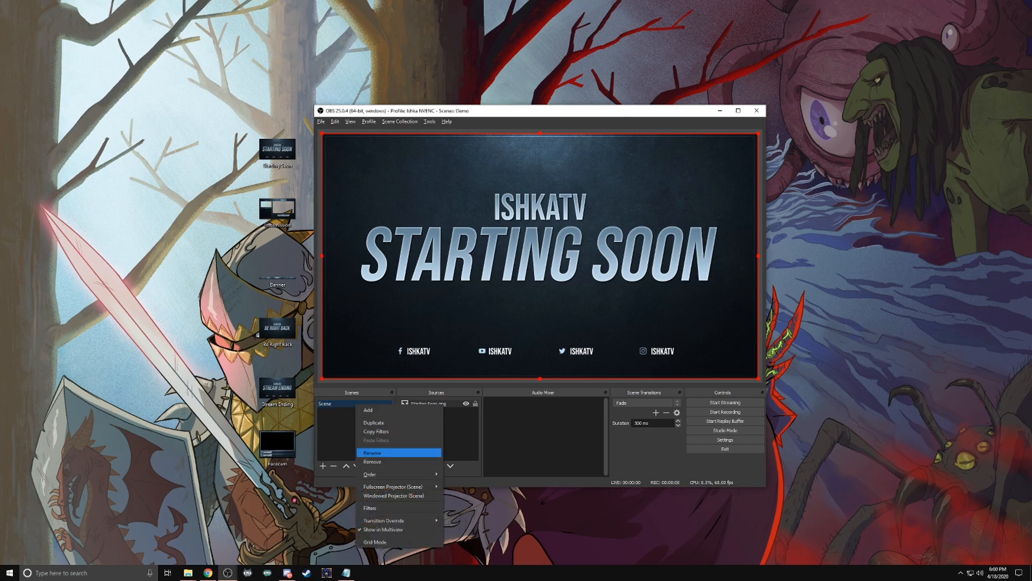
pyautogui.click(377, 453)
pyautogui.write('Starting Soon')
pyautogui.press('Return')
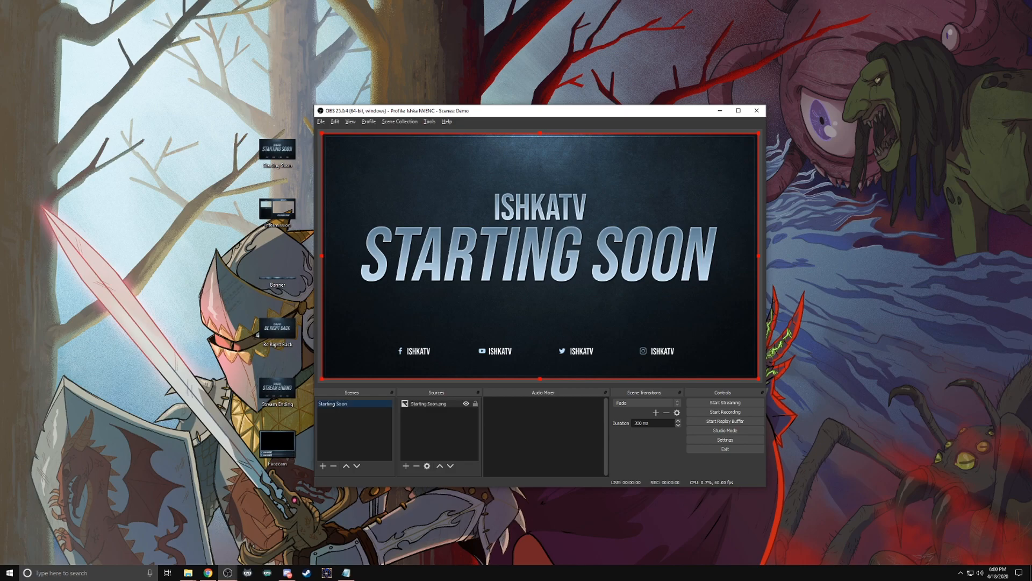
# - Create a scene named "Intermission" and add the Intermission image from the desktop to it
pyautogui.click(322, 465)
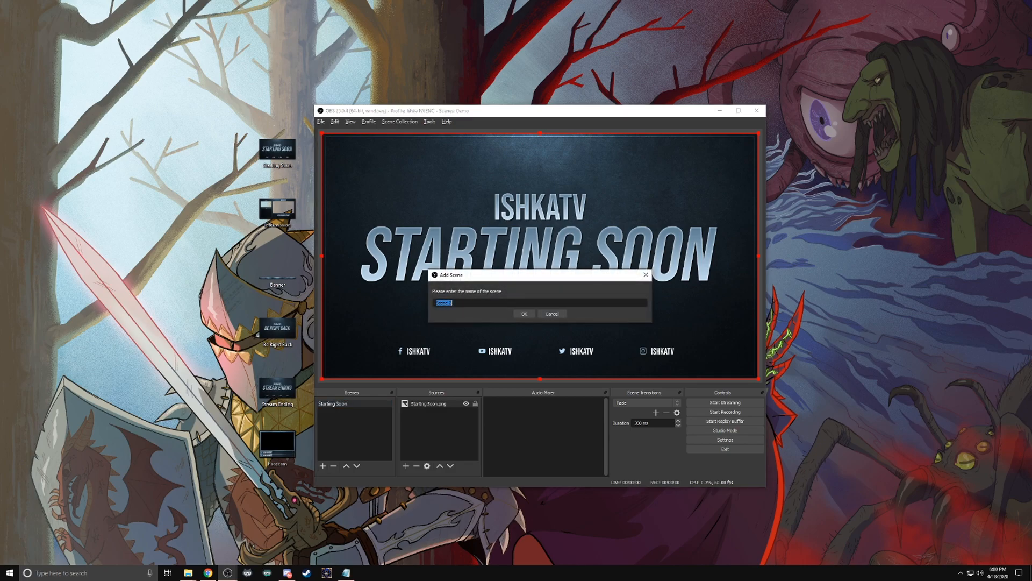
pyautogui.write('Intermission')
pyautogui.press('Return')
pyautogui.moveTo(277, 208); pyautogui.dragTo(423, 258)
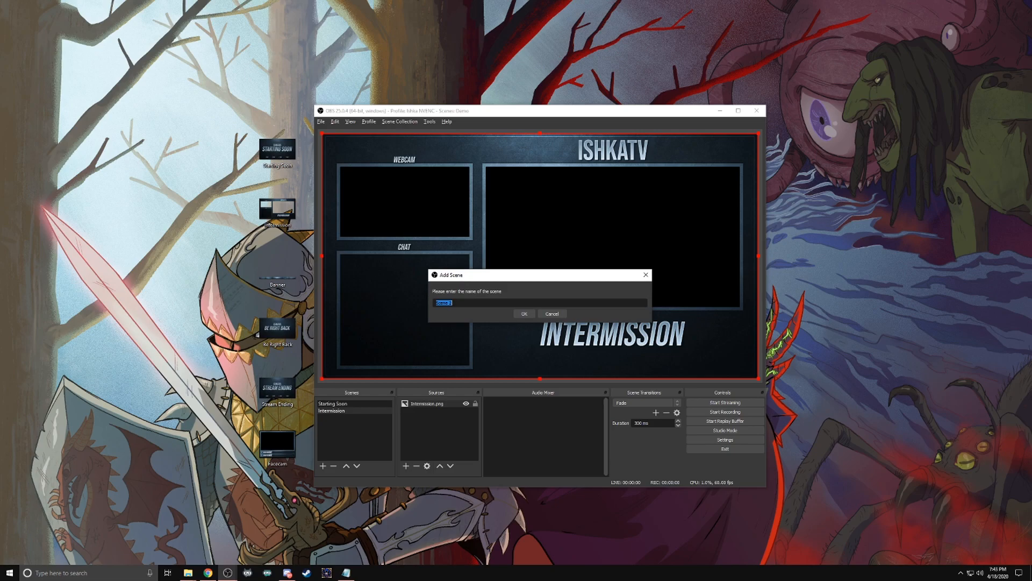
# - Create a scene named "Gaming" and add a Game Capture source to it in "Capture specific window" mode
pyautogui.press('Return')
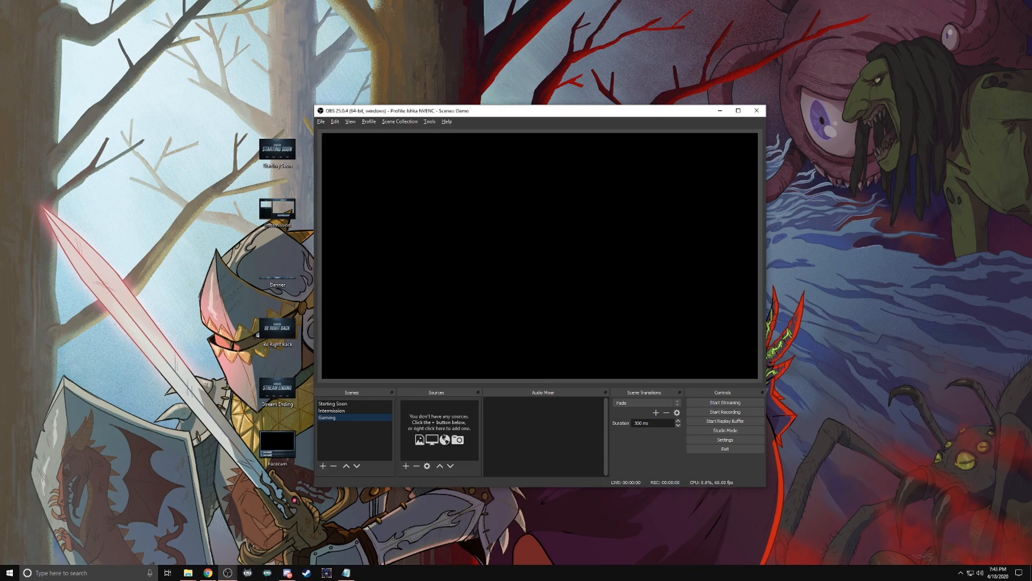
pyautogui.click(406, 466)
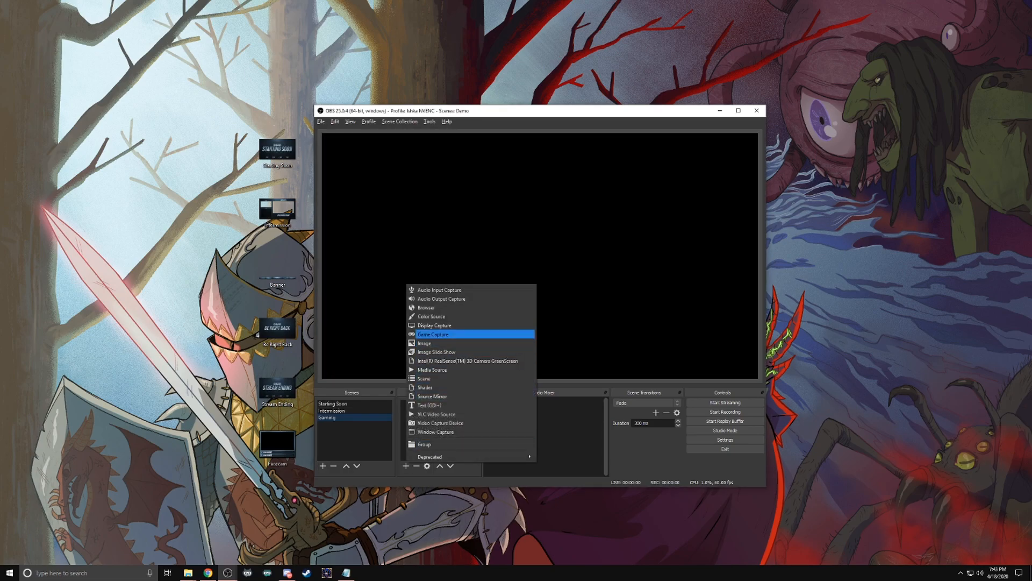
pyautogui.click(433, 334)
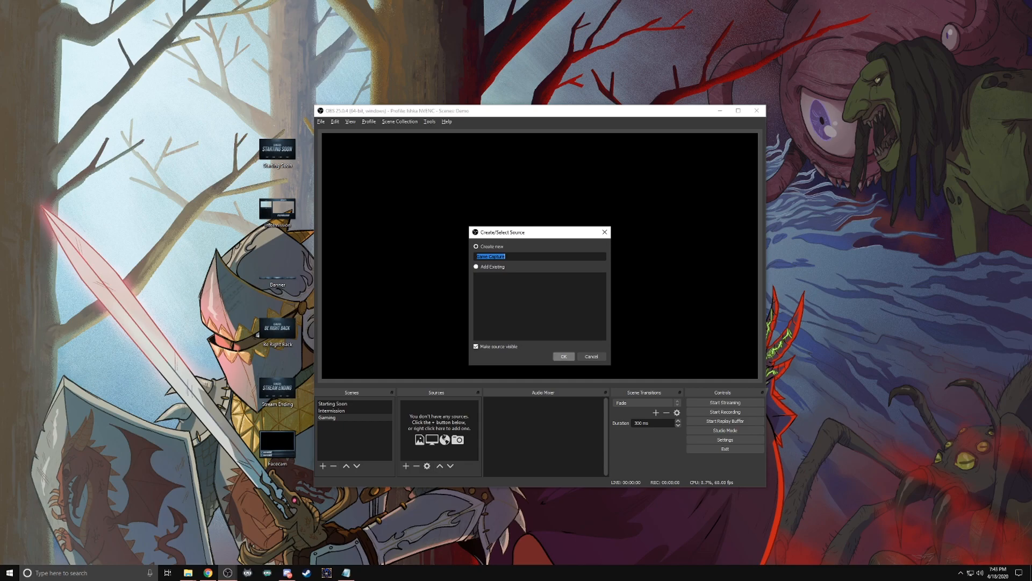
pyautogui.press('Return')
pyautogui.click(446, 352)
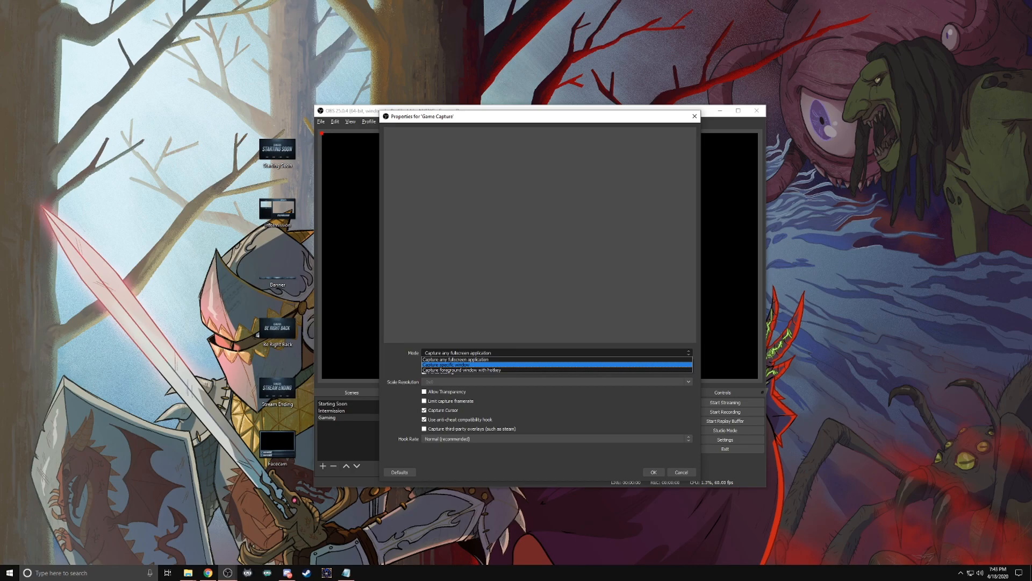
pyautogui.press('Return')
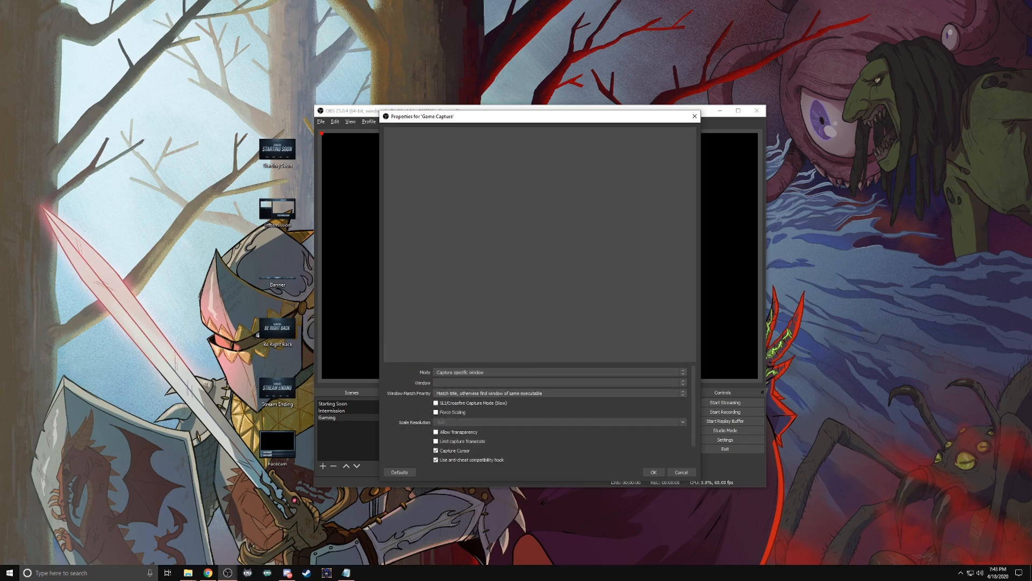
pyautogui.press('Return')
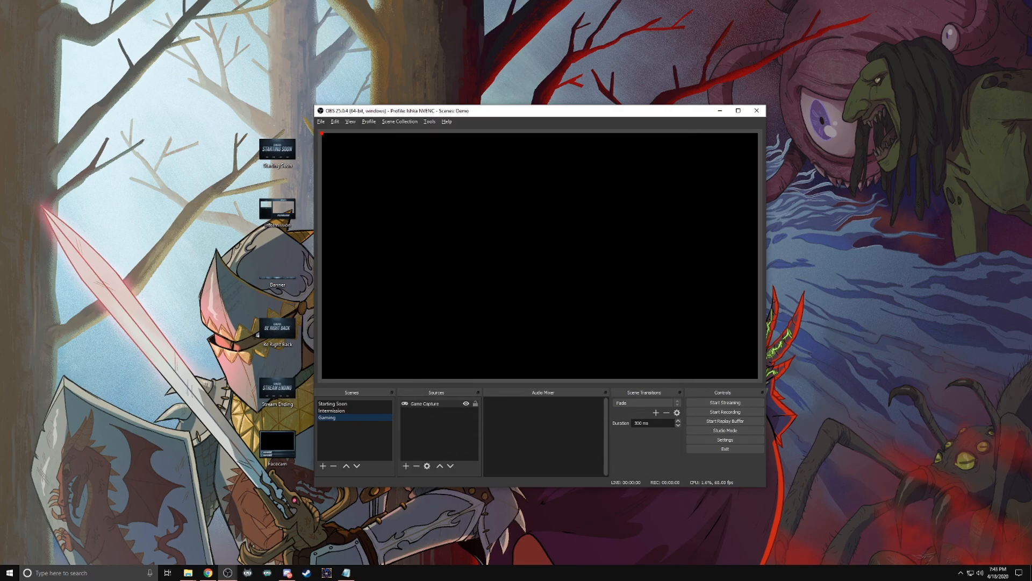
# - Add the Banner image across the top of the Gaming canvas and the Facecam overlay at its right edge, directly below the banner
pyautogui.moveTo(277, 278); pyautogui.dragTo(377, 278)
pyautogui.moveTo(639, 149); pyautogui.dragTo(758, 156)
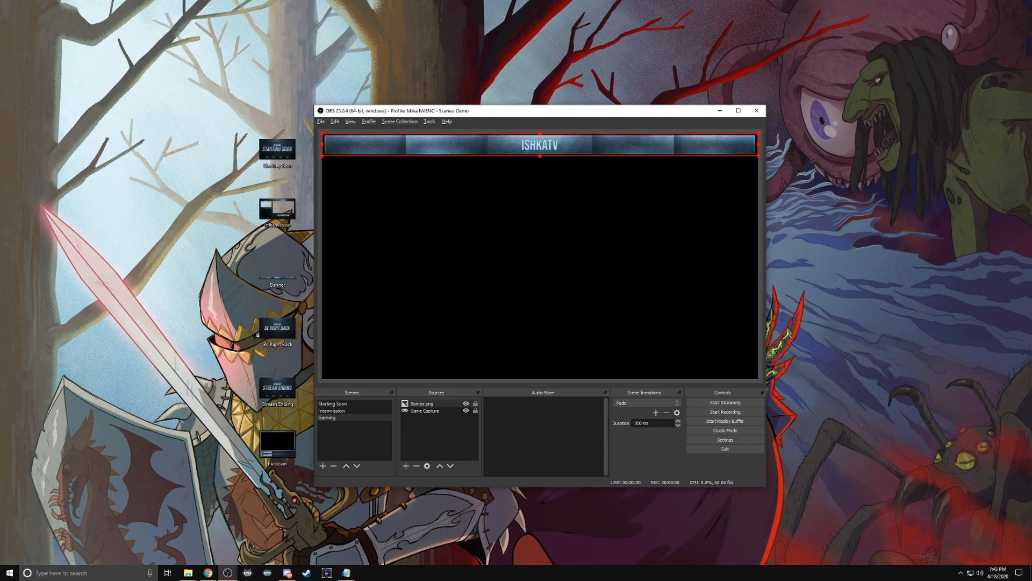
pyautogui.moveTo(278, 443); pyautogui.dragTo(355, 369)
pyautogui.moveTo(387, 183); pyautogui.dragTo(389, 327)
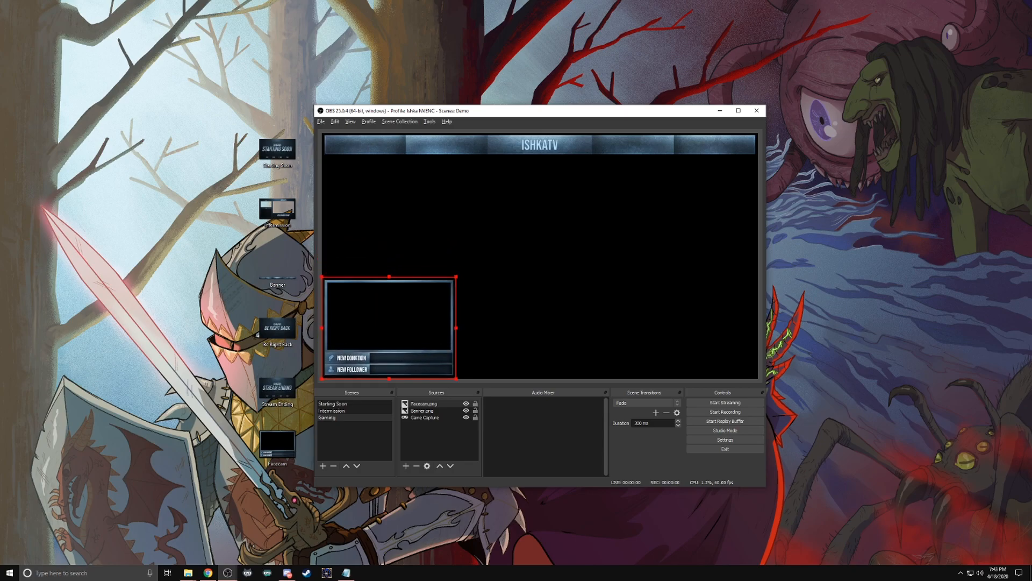
pyautogui.moveTo(389, 327); pyautogui.dragTo(691, 207)
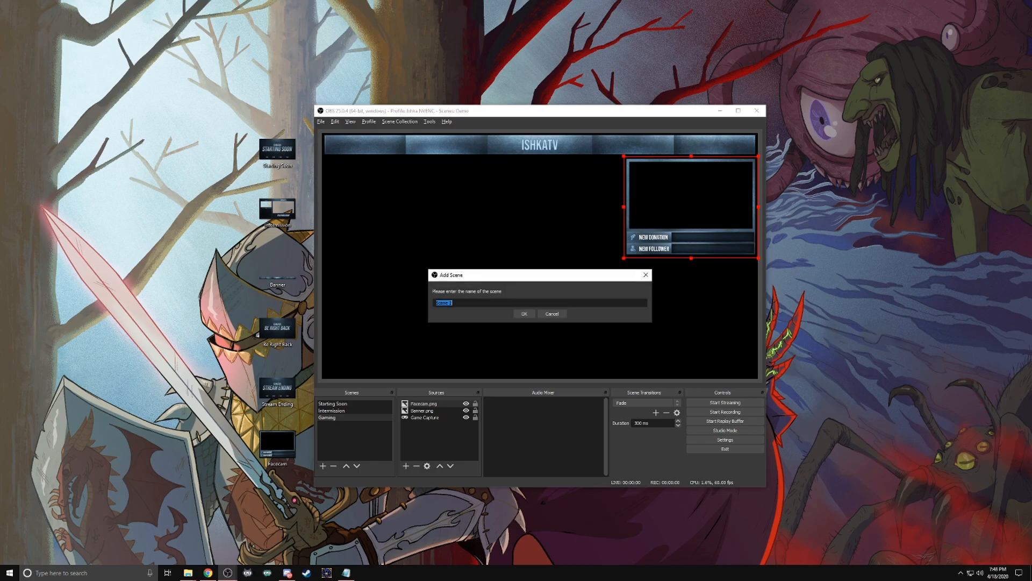
# - Create a scene named "BRB" and add the Be Right Back image to it, fitted to the canvas
pyautogui.write('BRB')
pyautogui.press('Return')
pyautogui.moveTo(278, 328); pyautogui.dragTo(411, 311)
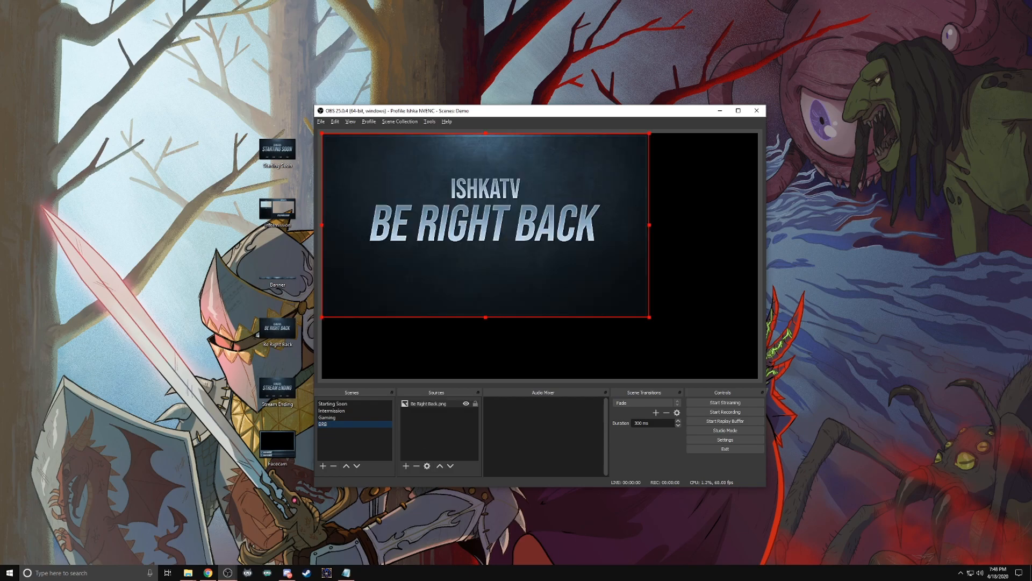
pyautogui.hotkey('ctrl', 'f')
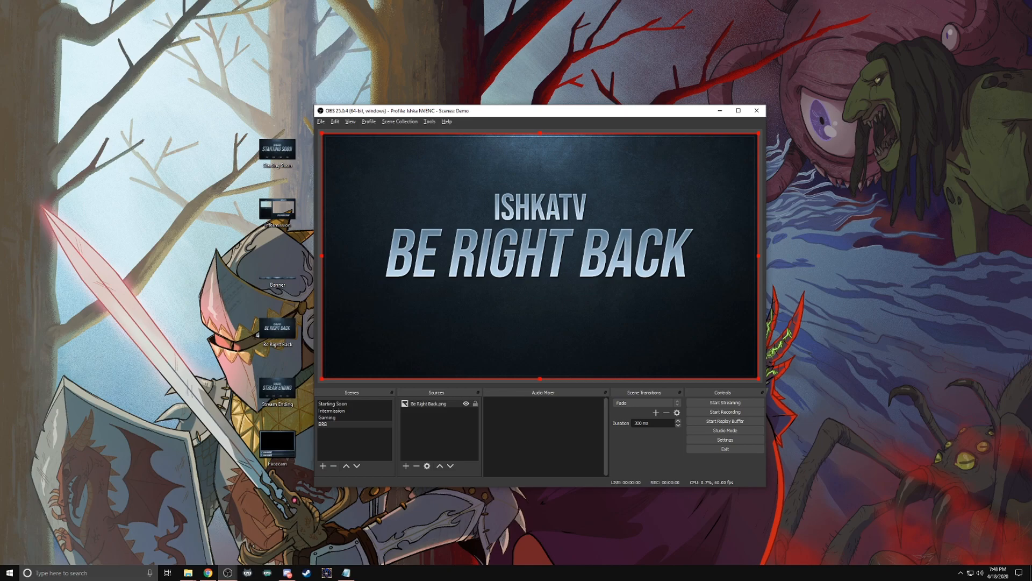
# - Create a scene named "Ending" and add the Stream Ending image to it, scaled to fill the canvas
pyautogui.click(322, 466)
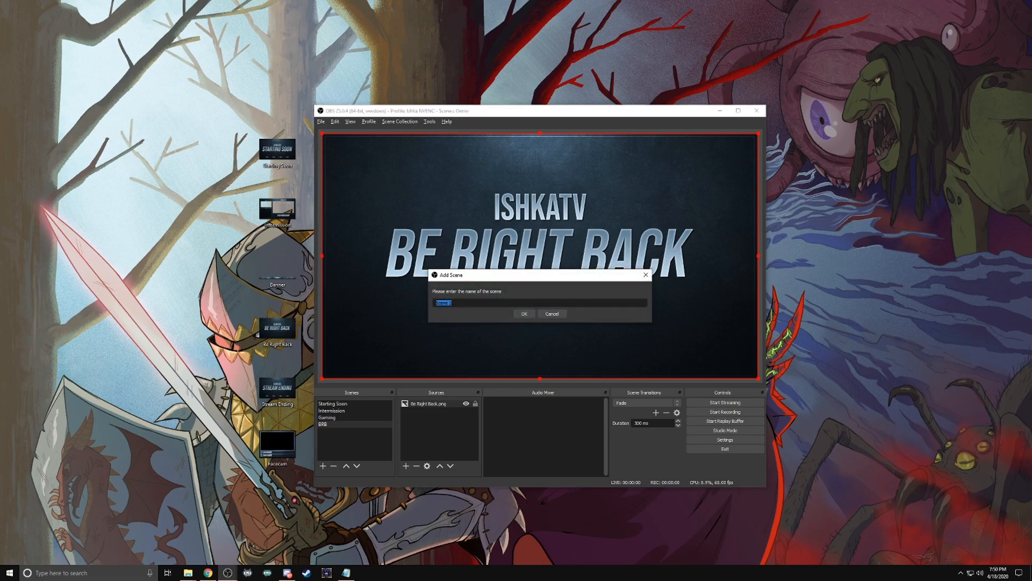
pyautogui.write('Ending')
pyautogui.press('Return')
pyautogui.moveTo(277, 387); pyautogui.dragTo(420, 346)
pyautogui.moveTo(649, 318); pyautogui.dragTo(758, 380)
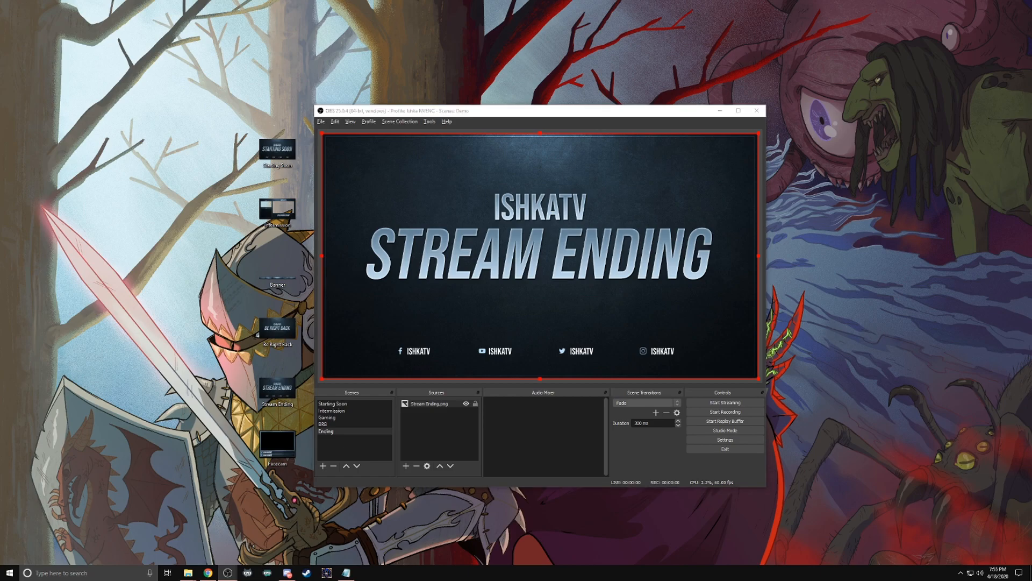
# - Assign Ctrl+1 as the hotkey for switching to the Starting Soon scene
pyautogui.click(725, 440)
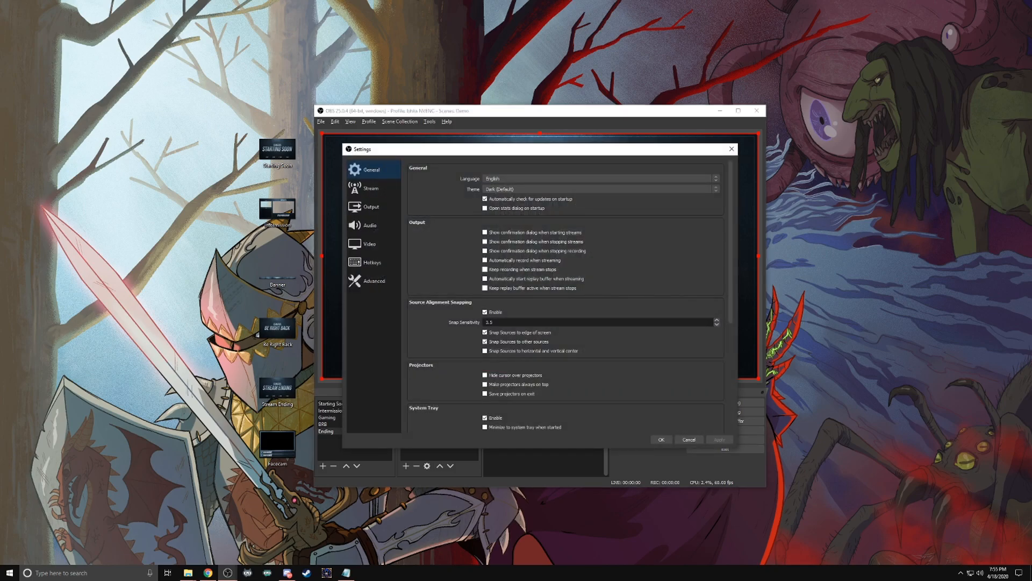
pyautogui.click(448, 268)
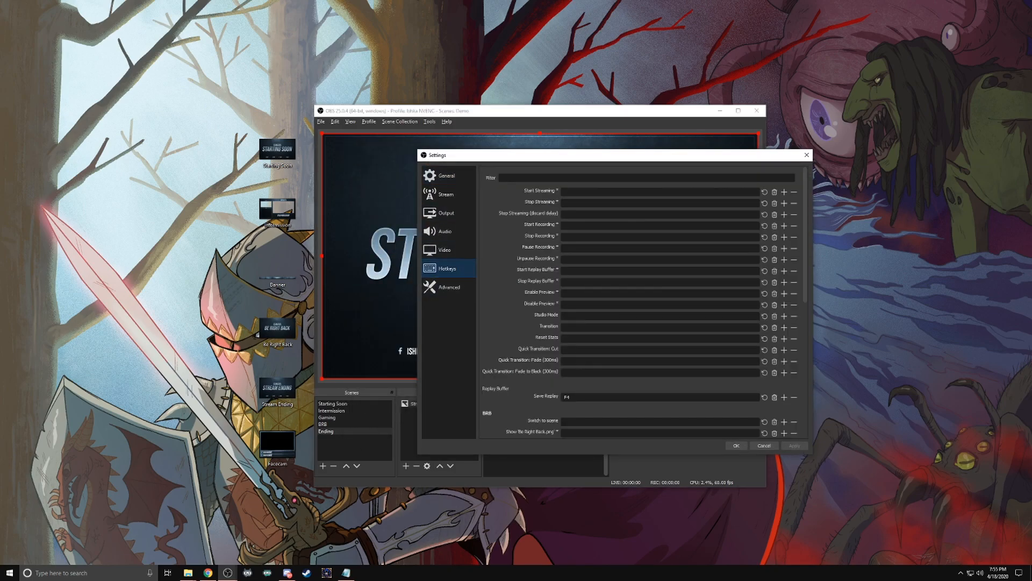
pyautogui.scroll(-10, 640, 301)
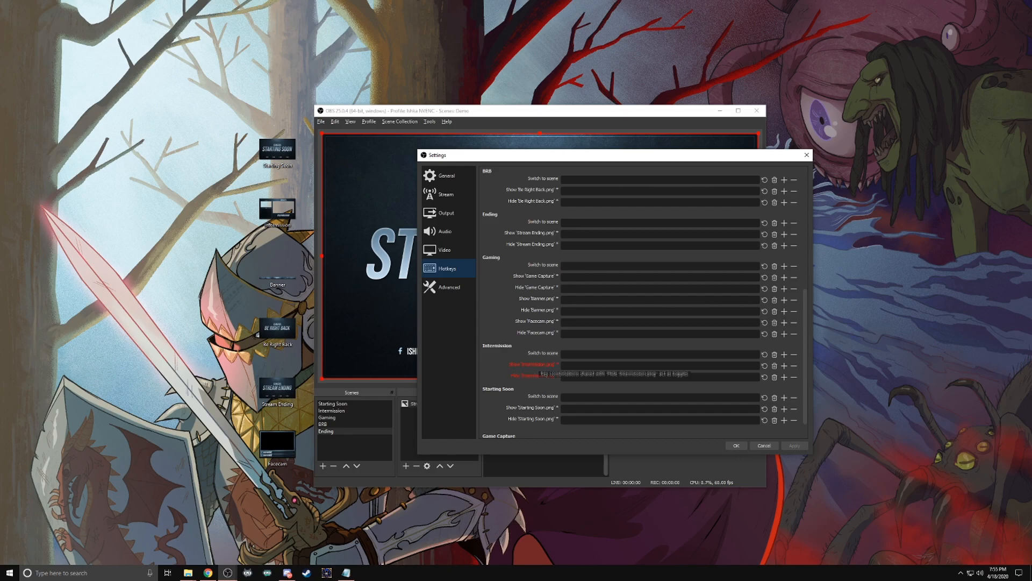
pyautogui.click(591, 397)
pyautogui.press('ctrl')
pyautogui.hotkey('ctrl', '1')
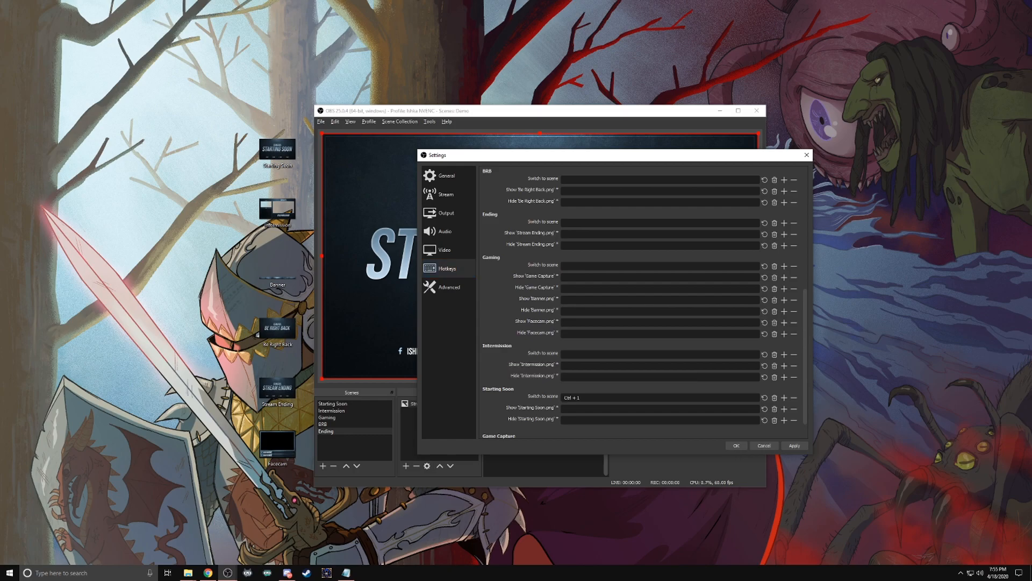
# - Set the scene-switch hotkeys to Ctrl+2 for Intermission, Ctrl+3 for Gaming, Ctrl+4 for BRB and Ctrl+5 for Ending, and save the settings
pyautogui.hotkey('ctrl', '2')
pyautogui.click(591, 180)
pyautogui.hotkey('ctrl', '4')
pyautogui.click(592, 222)
pyautogui.hotkey('ctrl', '5')
pyautogui.click(794, 445)
pyautogui.press('Return')
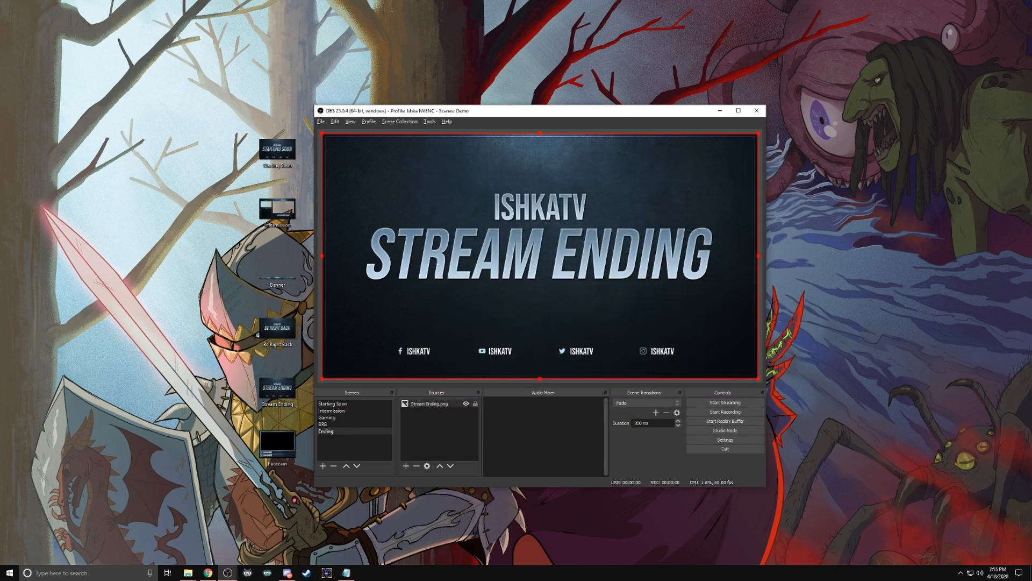
# - Test the scene-switch hotkeys by cycling through the Starting Soon, Intermission, Gaming, BRB and Ending scenes
pyautogui.hotkey('ctrl', '1')
pyautogui.hotkey('ctrl', '2')
pyautogui.hotkey('ctrl', '3')
pyautogui.hotkey('ctrl', '4')
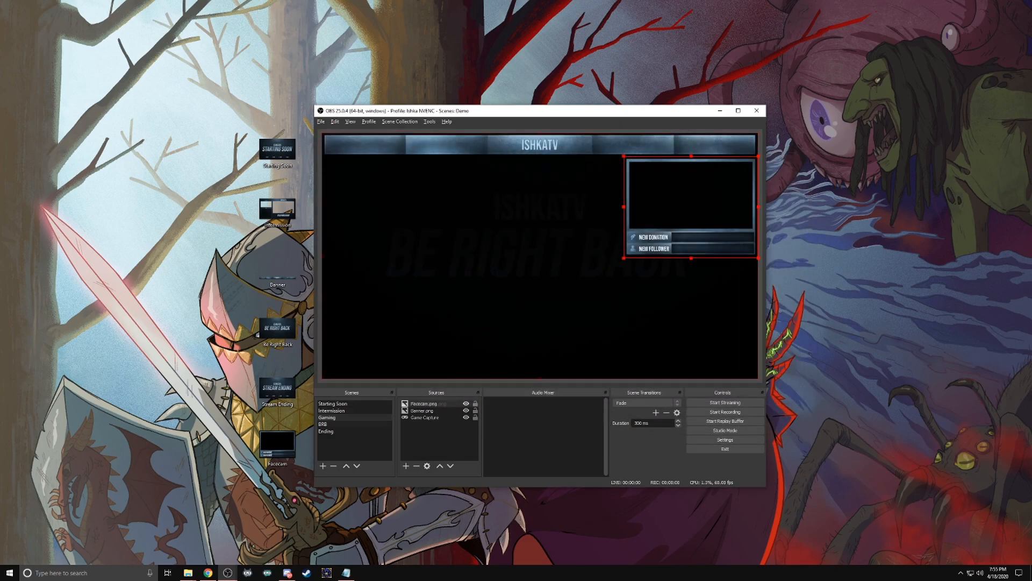
pyautogui.hotkey('ctrl', '5')
pyautogui.hotkey('ctrl', '1')
pyautogui.hotkey('ctrl', '2')
pyautogui.hotkey('ctrl', '3')
pyautogui.hotkey('ctrl', '4')
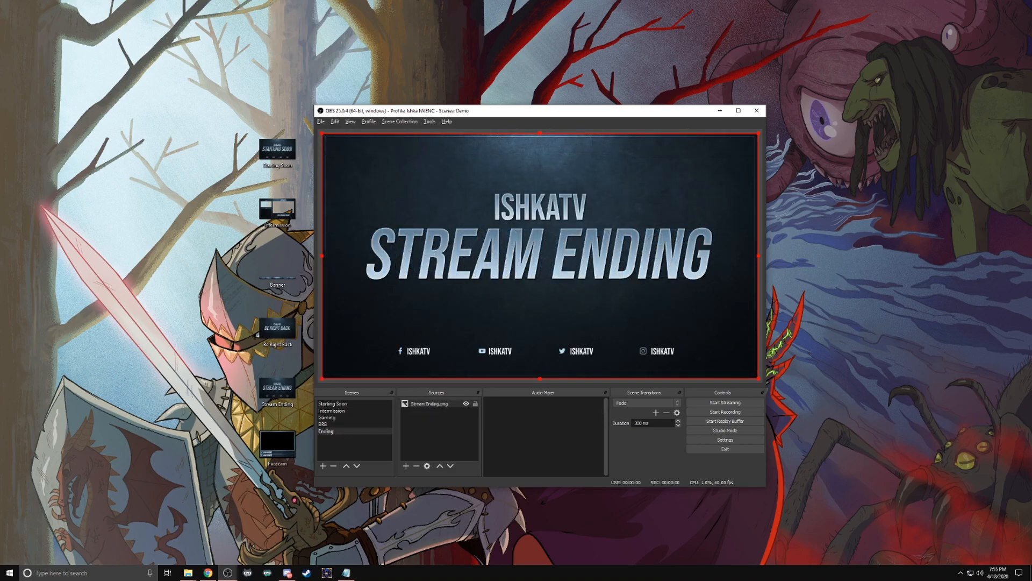